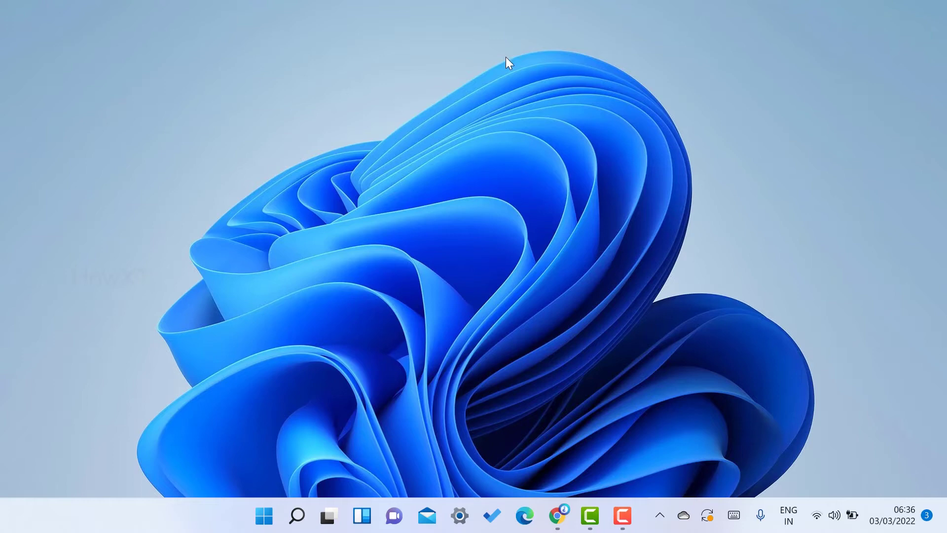
Search Google for 'winrar' and open the official win-rar.com WinRAR 6.10 page
{"action": "left_click", "coordinate": [556, 524]}
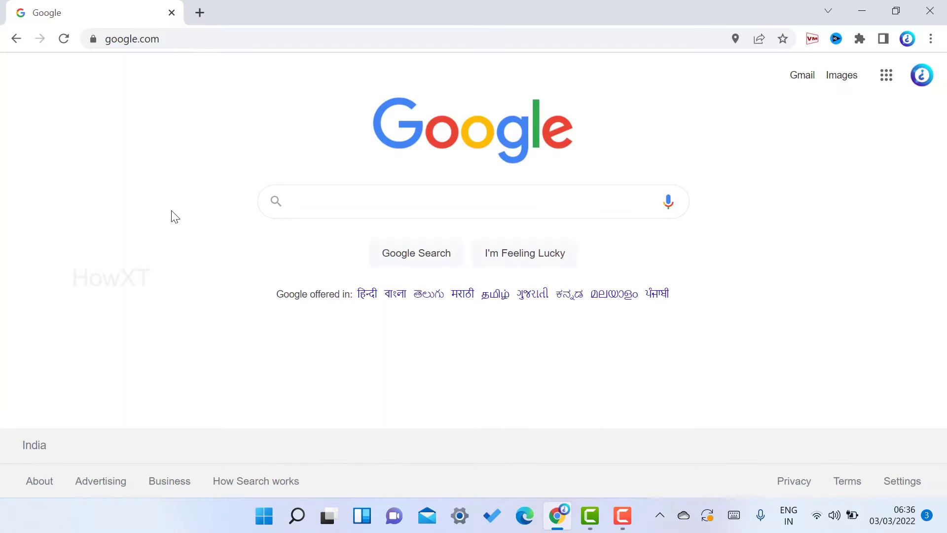
{"action": "type", "text": "win"}
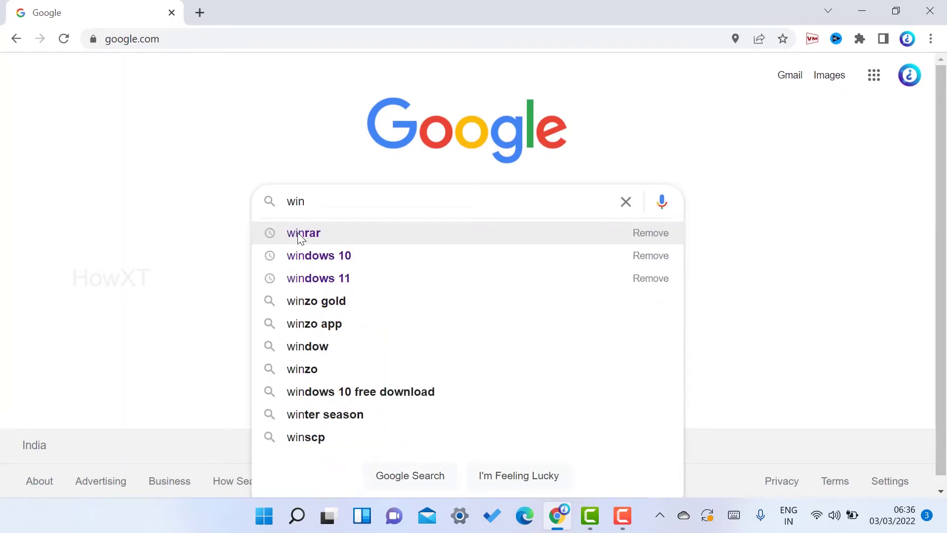
{"action": "left_click", "coordinate": [298, 232]}
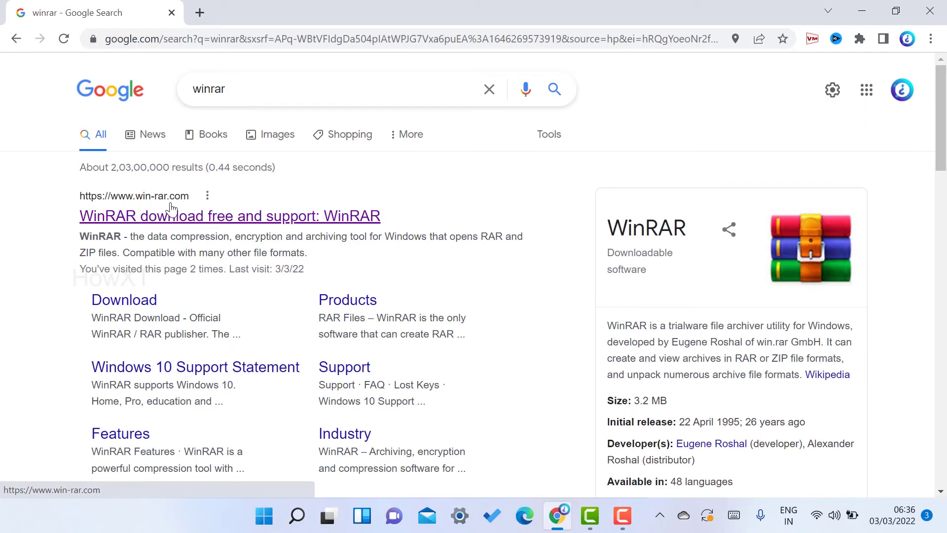
{"action": "left_click", "coordinate": [128, 220]}
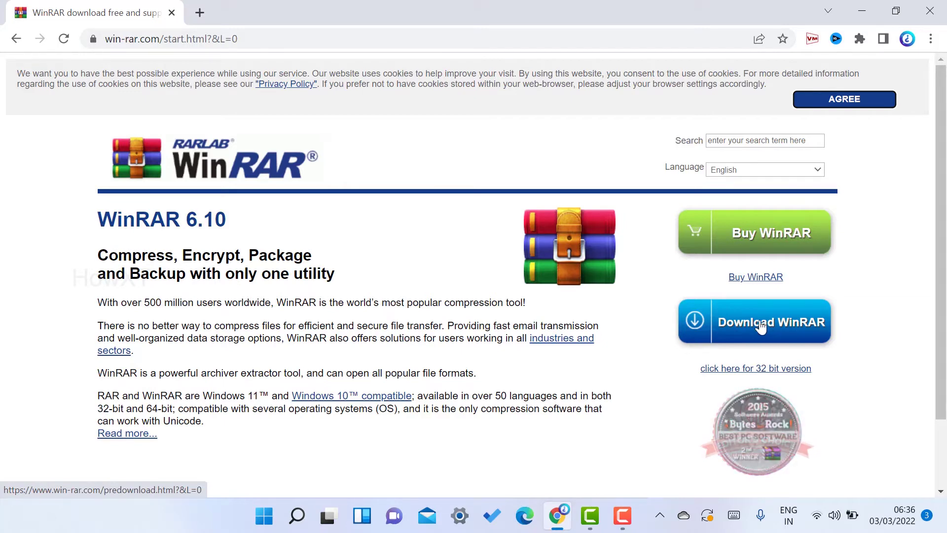
Download the WinRAR installer winrar-x64-610.exe (3.3 MB) from the predownload page
{"action": "left_click", "coordinate": [762, 327]}
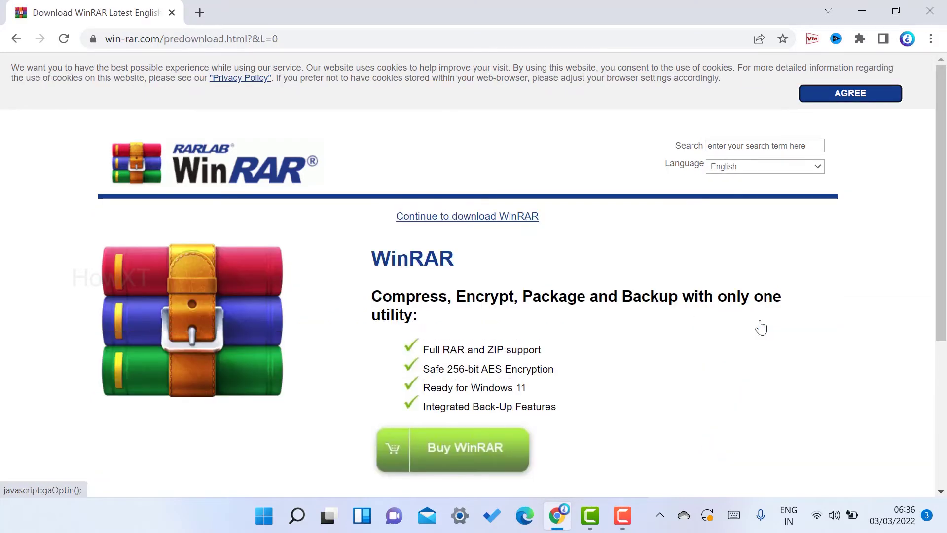
{"action": "scroll", "coordinate": [547, 322], "scroll_direction": "down", "scroll_amount": 5}
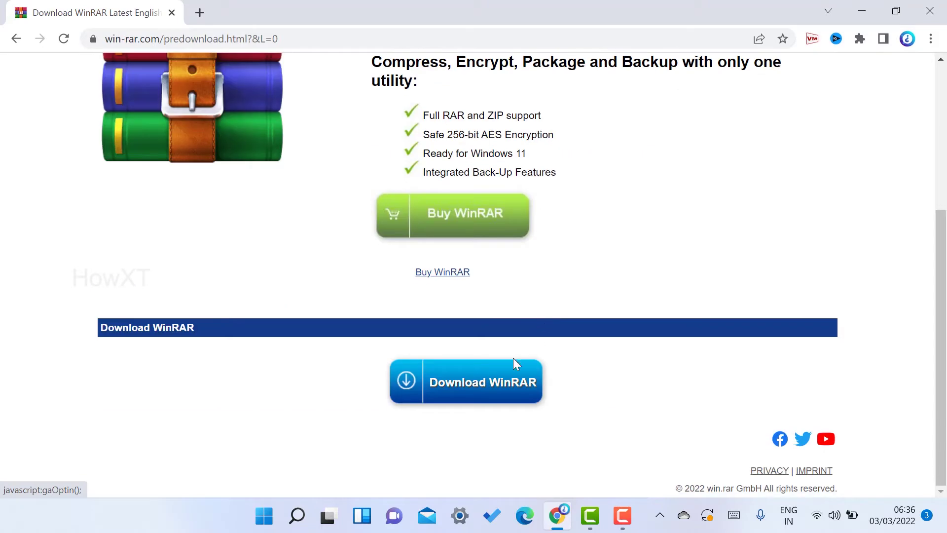
{"action": "left_click", "coordinate": [451, 382]}
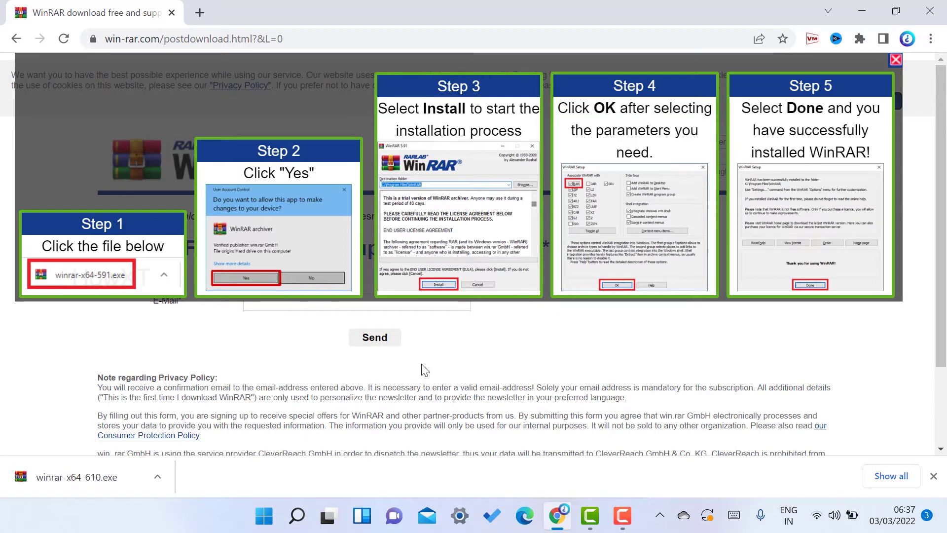
Run winrar-x64-610.exe past the security warning and minimize the browser
{"action": "left_click", "coordinate": [80, 483]}
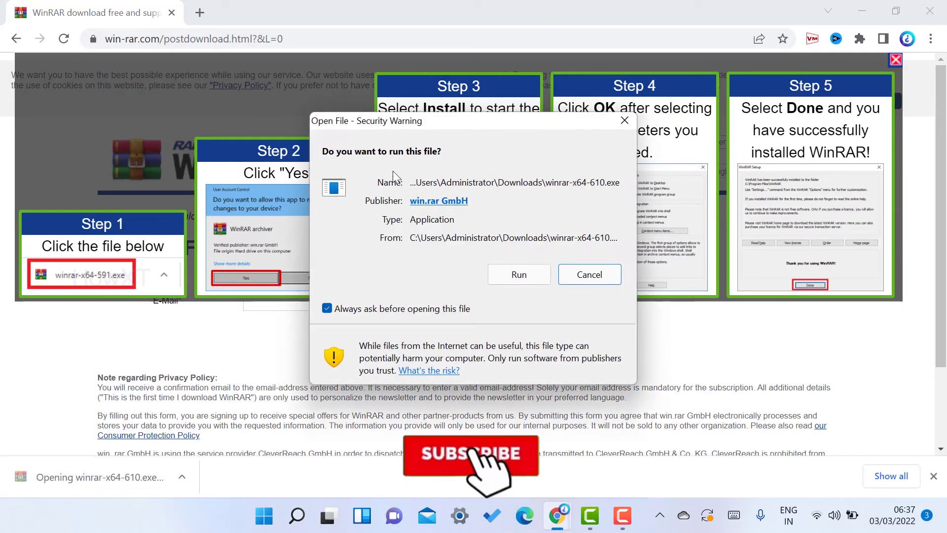
{"action": "left_click", "coordinate": [505, 275]}
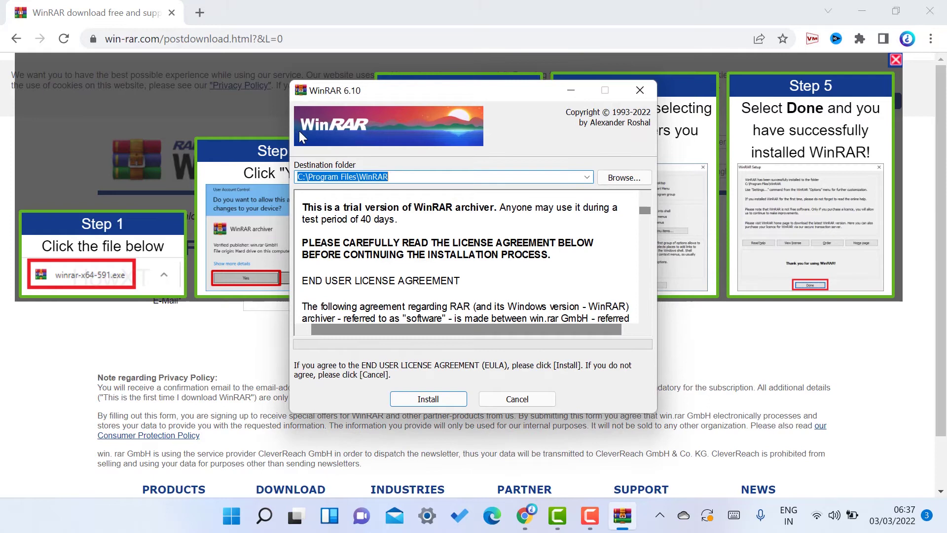
{"action": "left_click", "coordinate": [862, 10]}
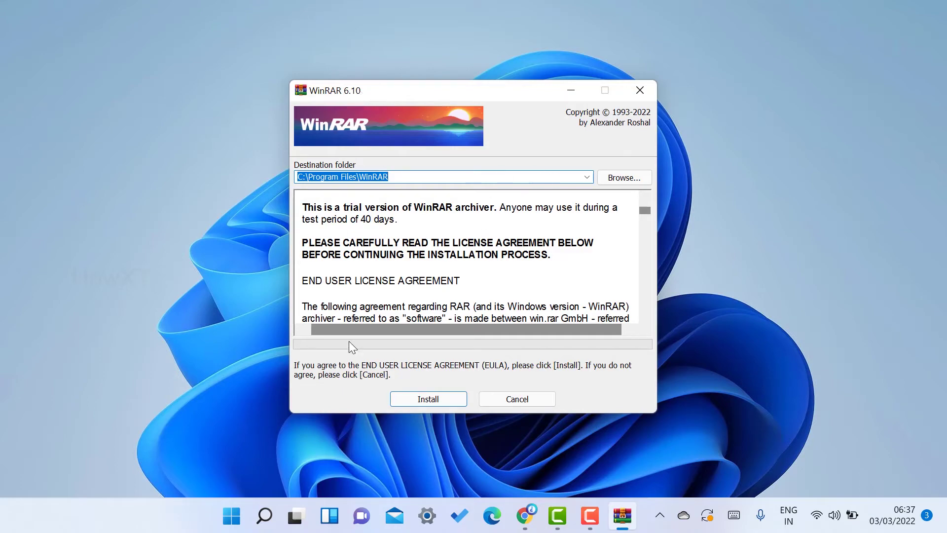
Install WinRAR 6.10 to C:\Program Files\WinRAR with ISO and JAR files also associated
{"action": "left_click", "coordinate": [435, 396]}
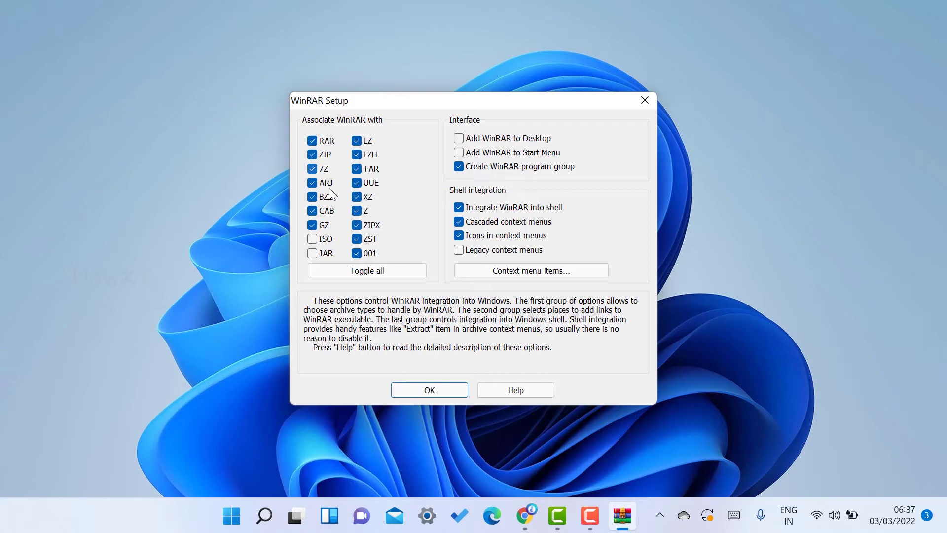
{"action": "left_click", "coordinate": [313, 240]}
{"action": "left_click", "coordinate": [313, 253]}
{"action": "left_click", "coordinate": [427, 389]}
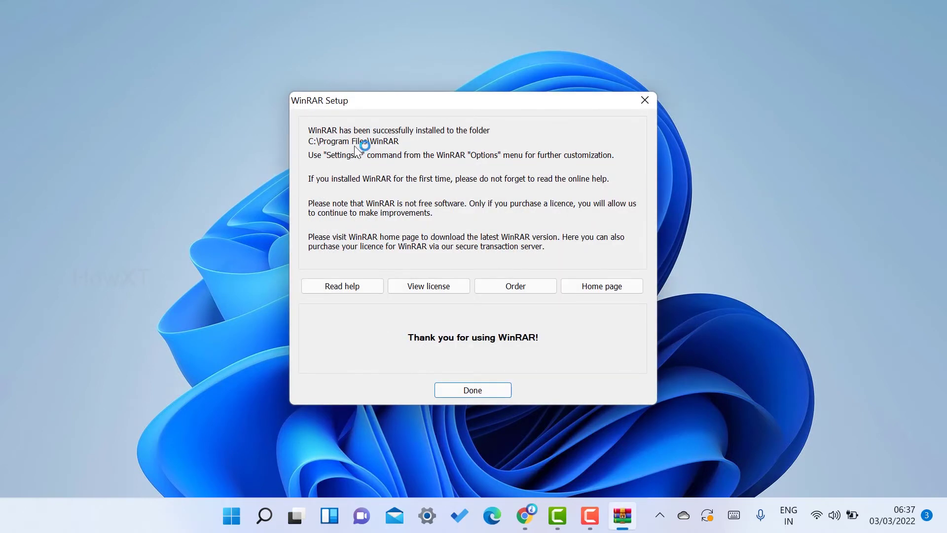
Close the finished setup and go through Downloads to the Documents folder
{"action": "left_click", "coordinate": [473, 390]}
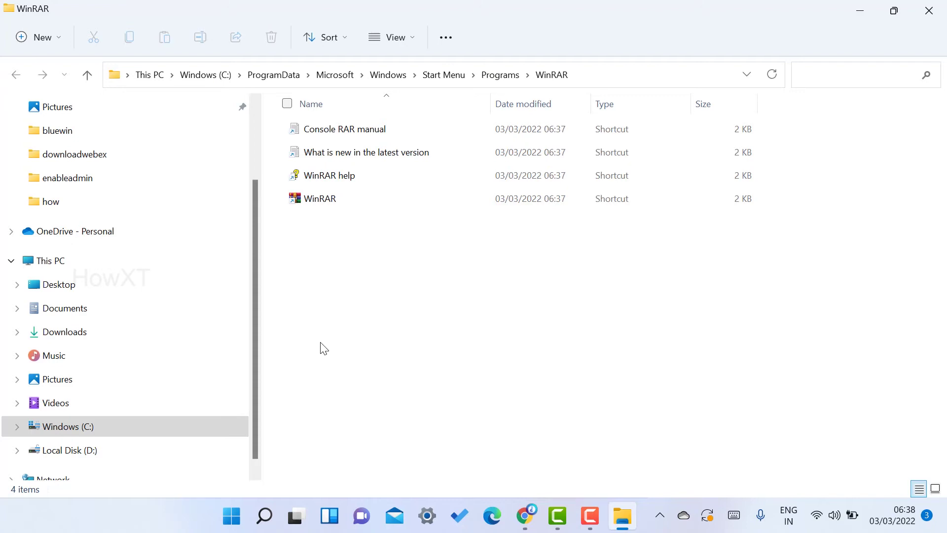
{"action": "left_click", "coordinate": [57, 338]}
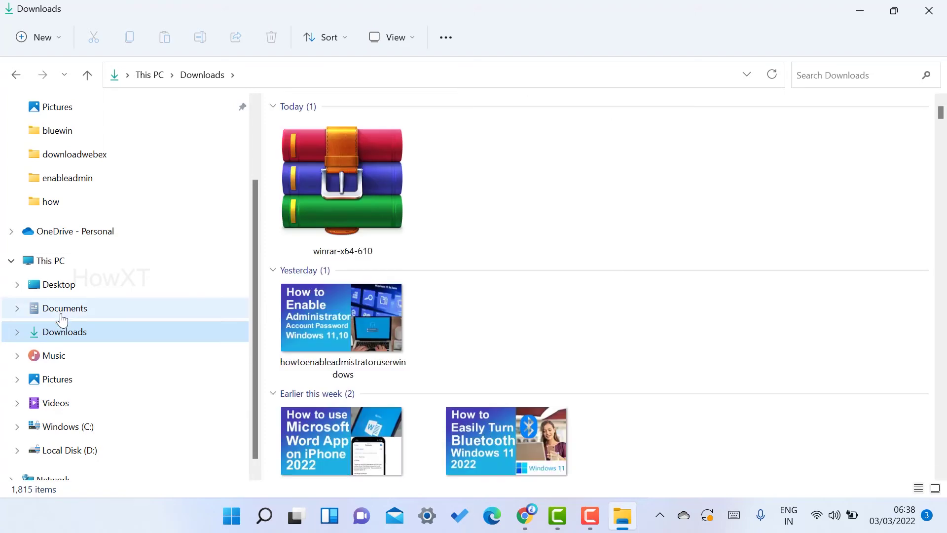
{"action": "left_click", "coordinate": [79, 309]}
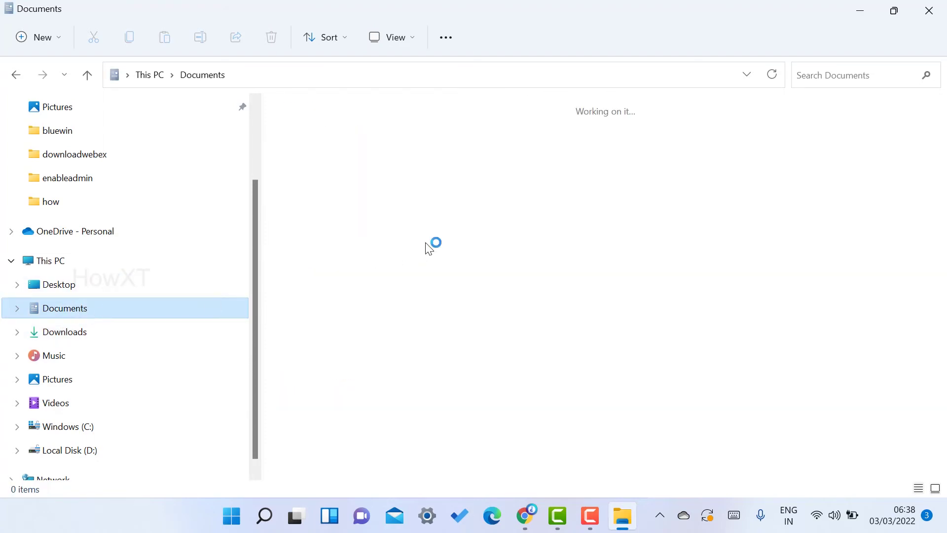
Create a new folder named test123 in Documents from the right-click New menu
{"action": "right_click", "coordinate": [536, 187]}
{"action": "mouse_move", "coordinate": [639, 278]}
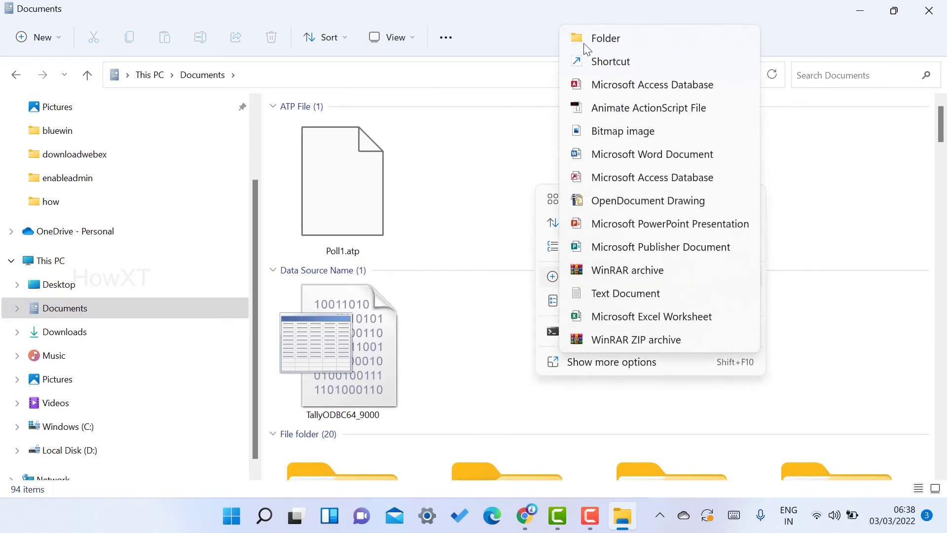
{"action": "left_click", "coordinate": [599, 46]}
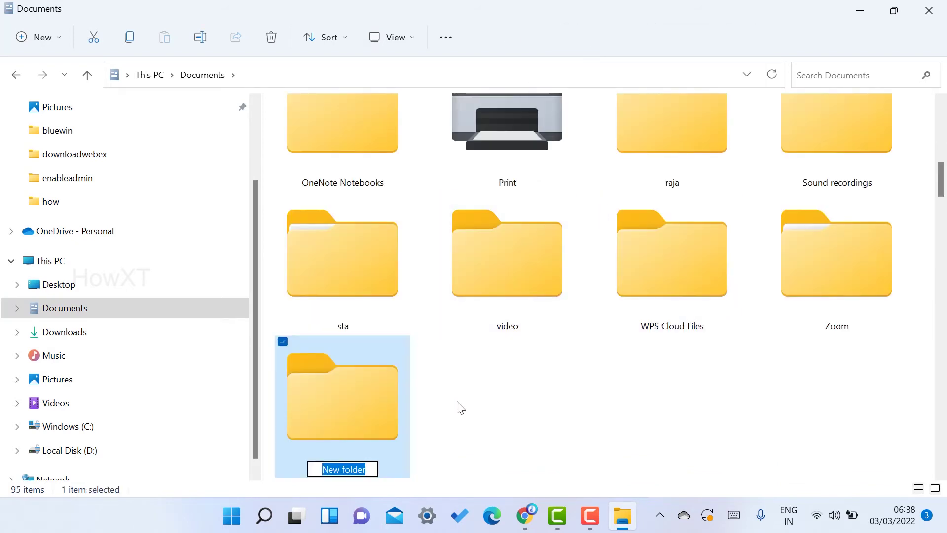
{"action": "type", "text": "te"}
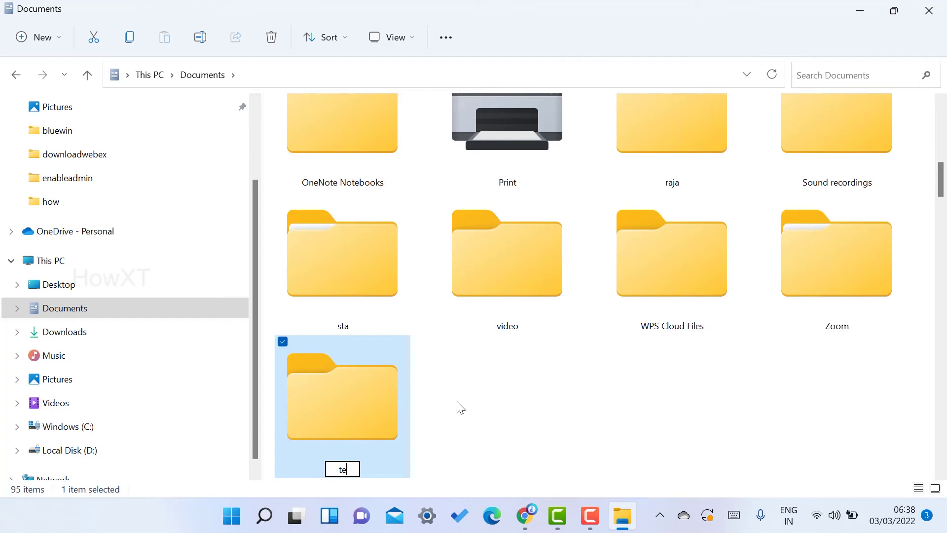
{"action": "type", "text": "st123"}
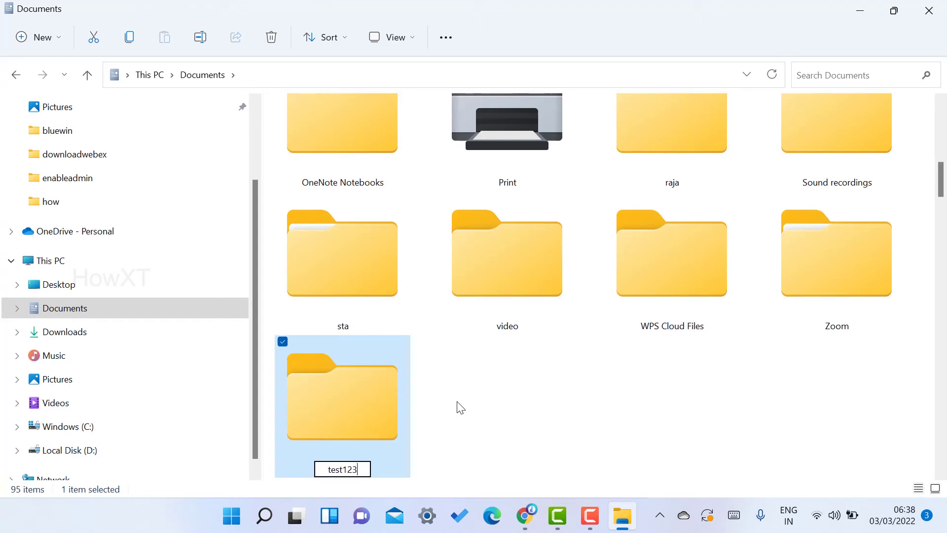
{"action": "key", "text": "Return"}
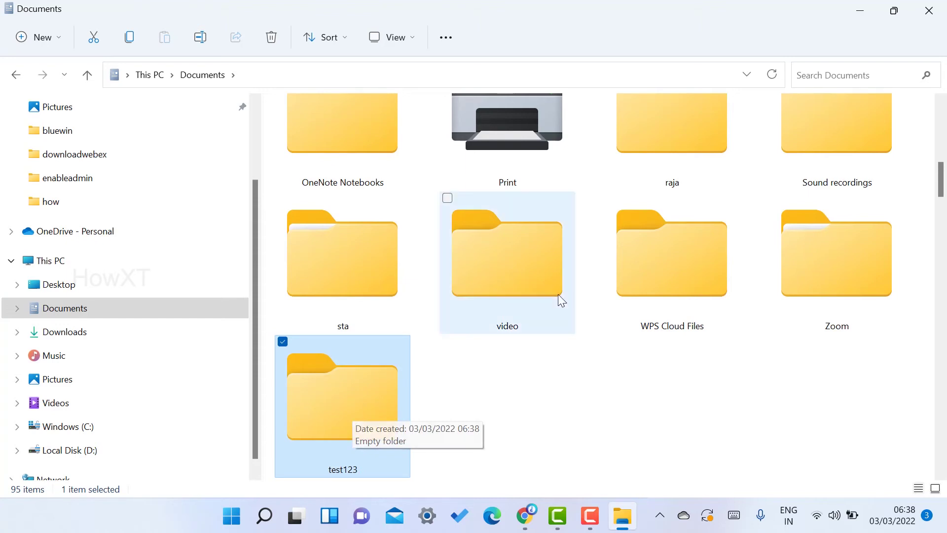
Cut impofile, paste it into test123, then return to Documents
{"action": "scroll", "coordinate": [473, 237], "scroll_direction": "up", "scroll_amount": 3}
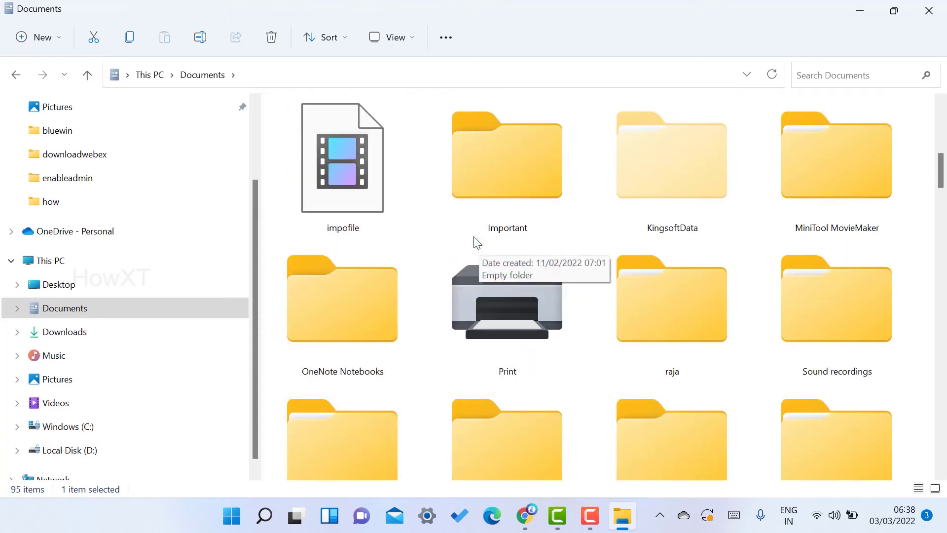
{"action": "left_click", "coordinate": [340, 179]}
{"action": "key", "text": "ctrl+x"}
{"action": "scroll", "coordinate": [358, 301], "scroll_direction": "down", "scroll_amount": 15}
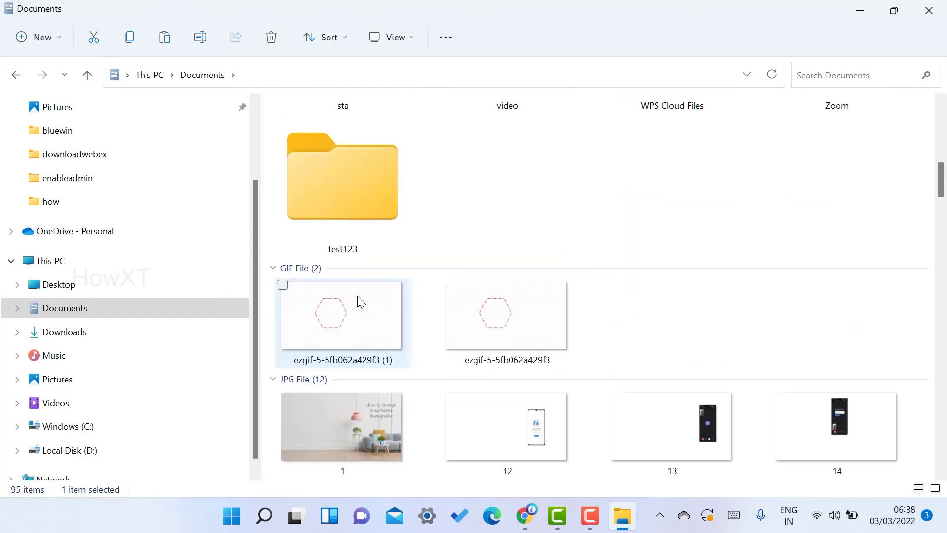
{"action": "scroll", "coordinate": [348, 311], "scroll_direction": "up", "scroll_amount": 6}
{"action": "double_click", "coordinate": [339, 308]}
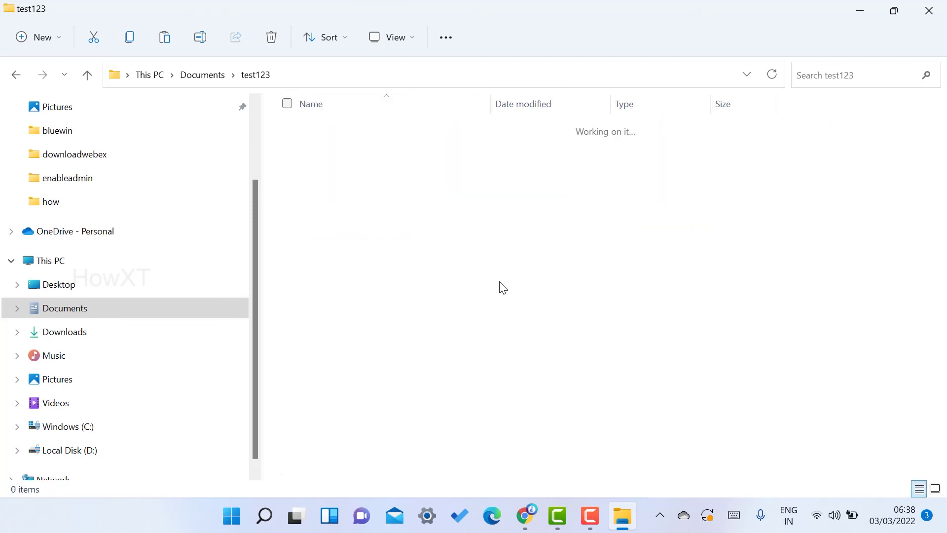
{"action": "key", "text": "ctrl+v"}
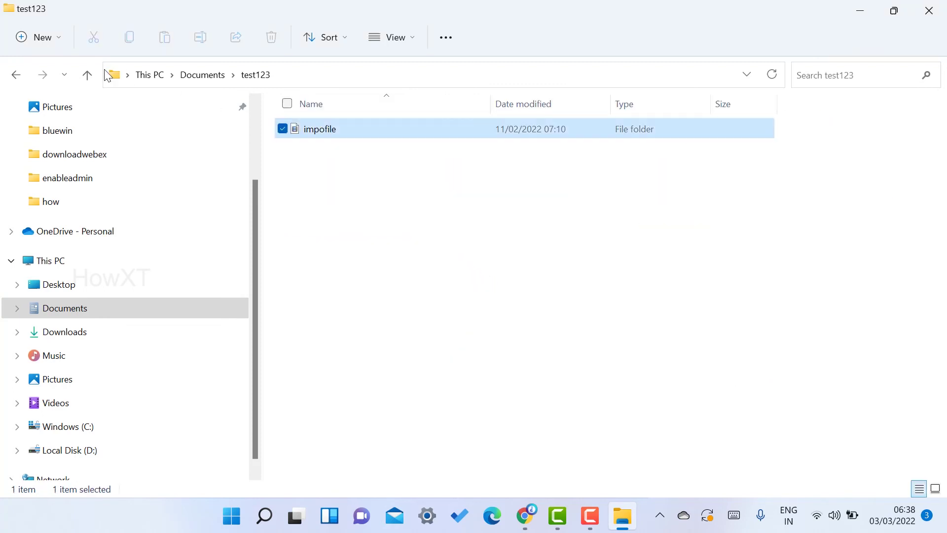
{"action": "left_click", "coordinate": [16, 75]}
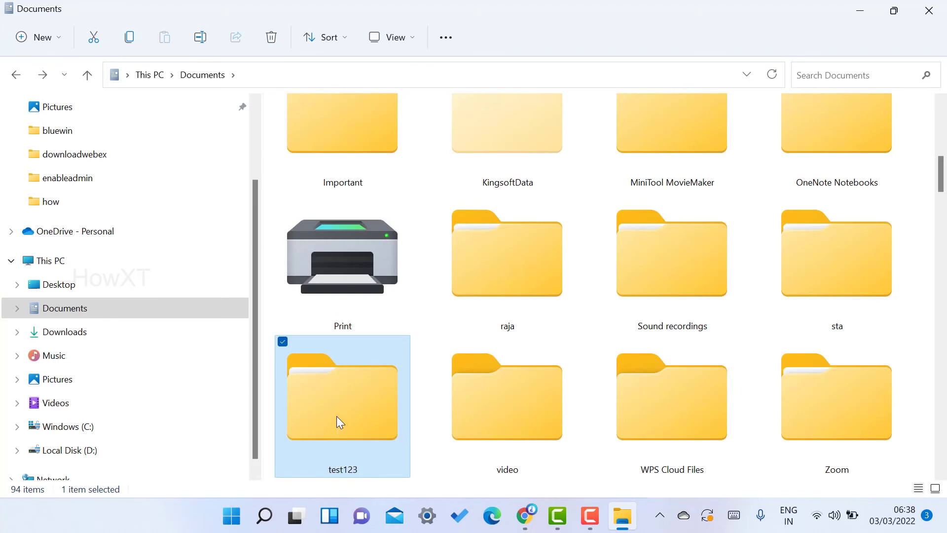
Compress test123 with Compress to Zip file, keeping the archive name test123
{"action": "right_click", "coordinate": [338, 421]}
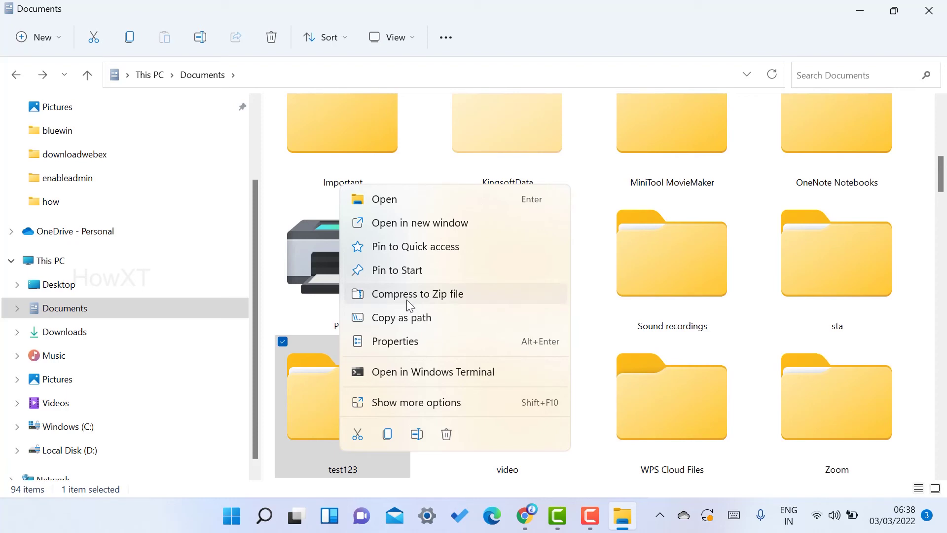
{"action": "left_click", "coordinate": [388, 295]}
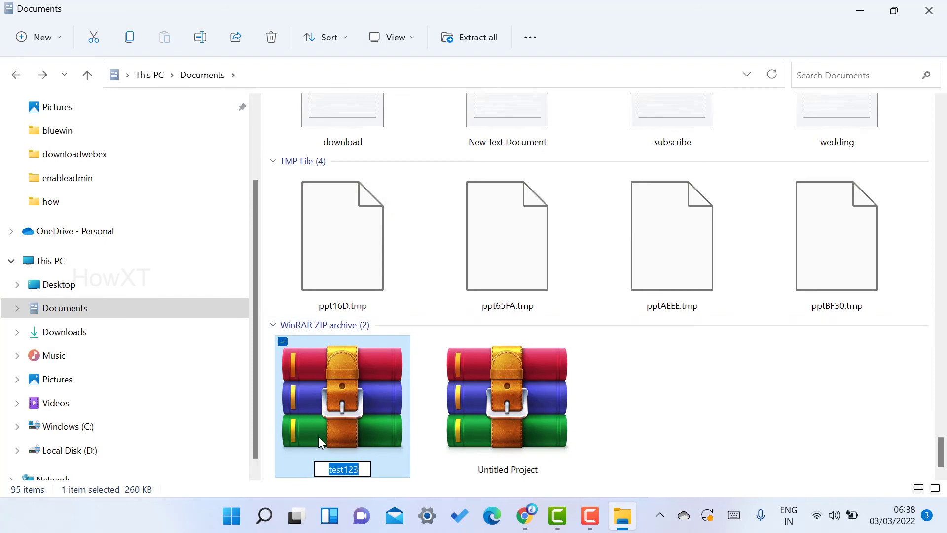
{"action": "left_click", "coordinate": [694, 393]}
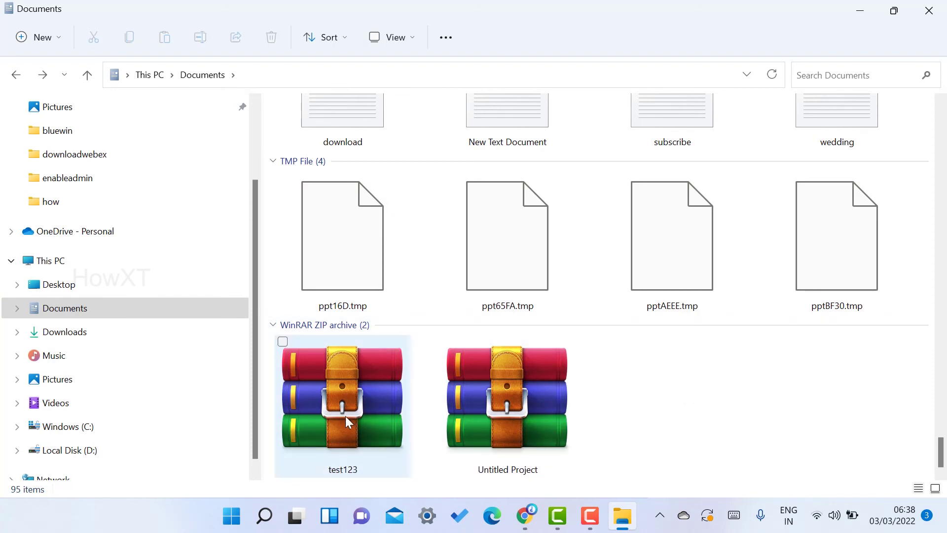
{"action": "mouse_move", "coordinate": [334, 416]}
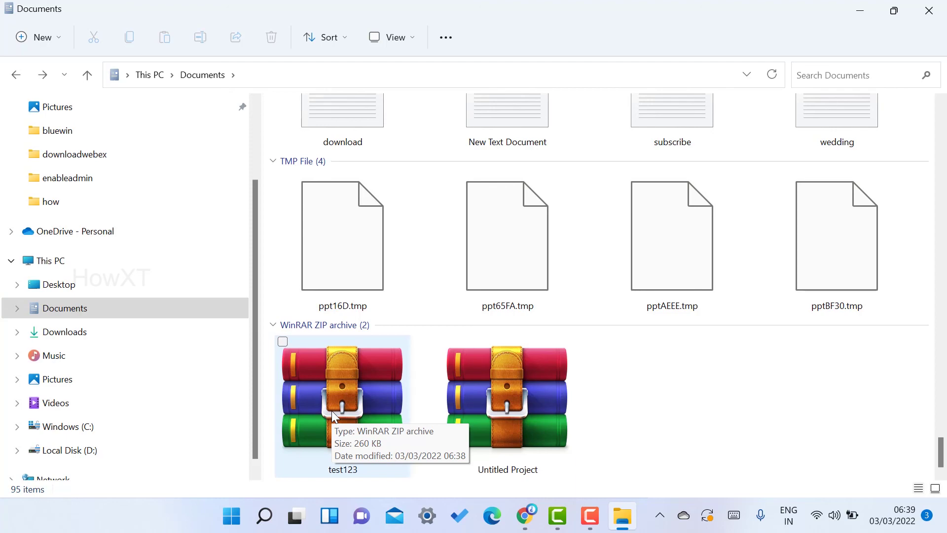
Bring Chrome to the front, showing the win-rar.com post-download installation guide
{"action": "left_click", "coordinate": [526, 516]}
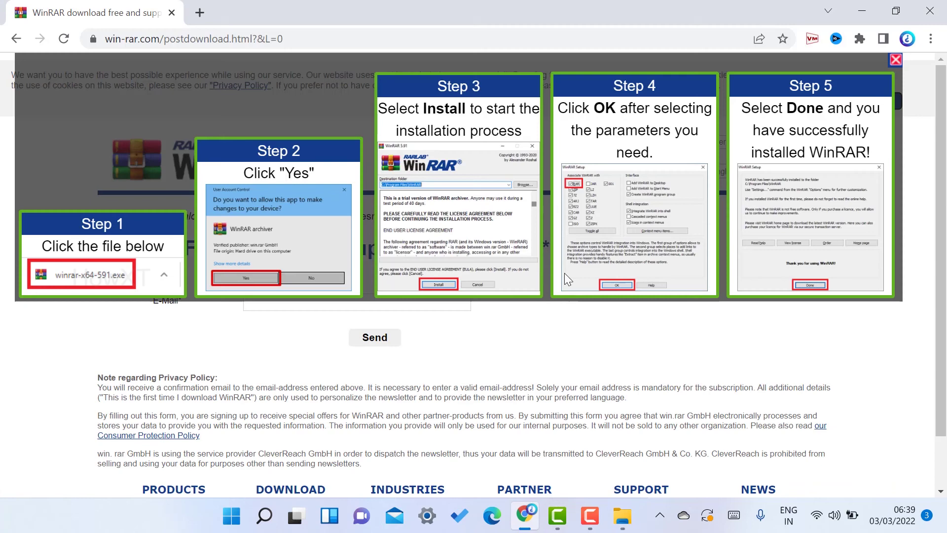